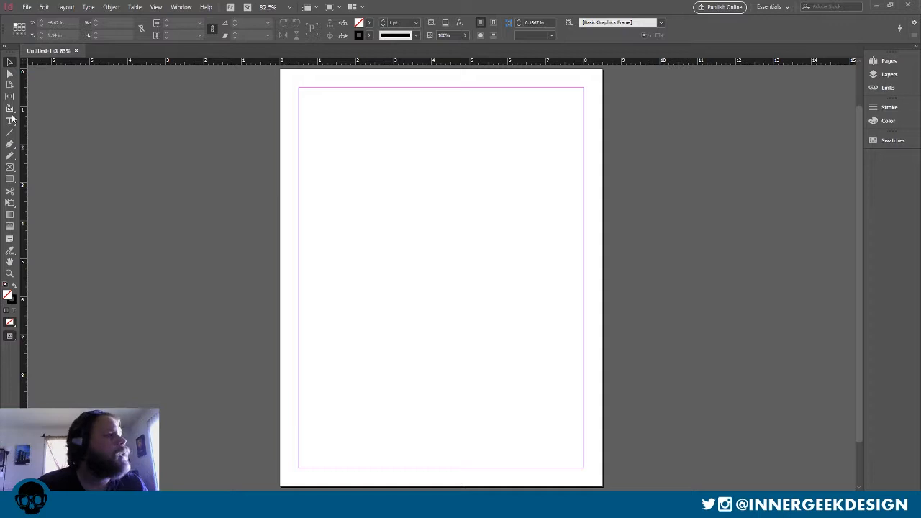
# - Draw a text frame about 7.5 by 10 in across the page margins and fill it with placeholder text
pyautogui.press('t')
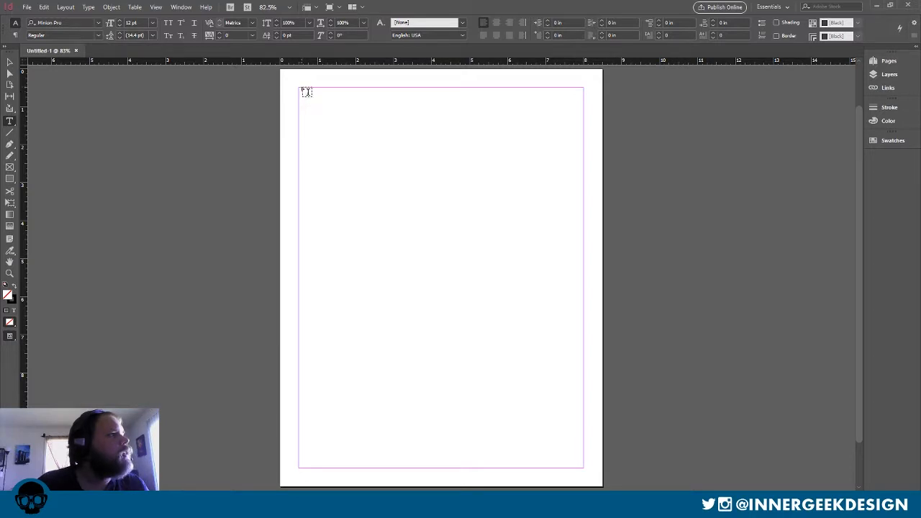
pyautogui.moveTo(301, 89); pyautogui.dragTo(585, 471)
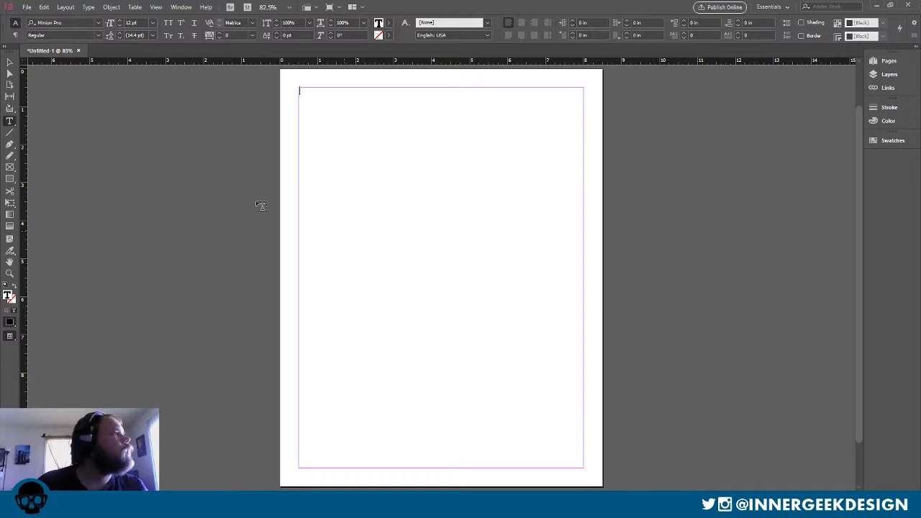
pyautogui.click(95, 9)
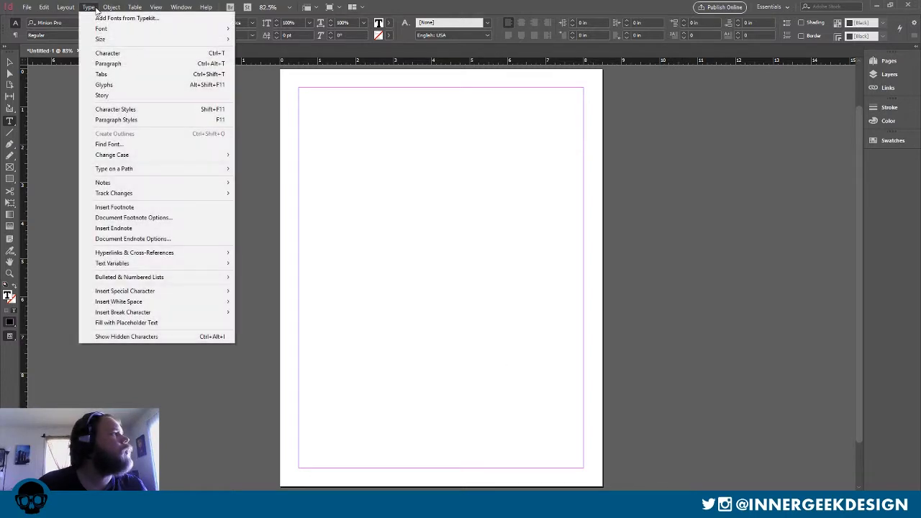
pyautogui.click(147, 323)
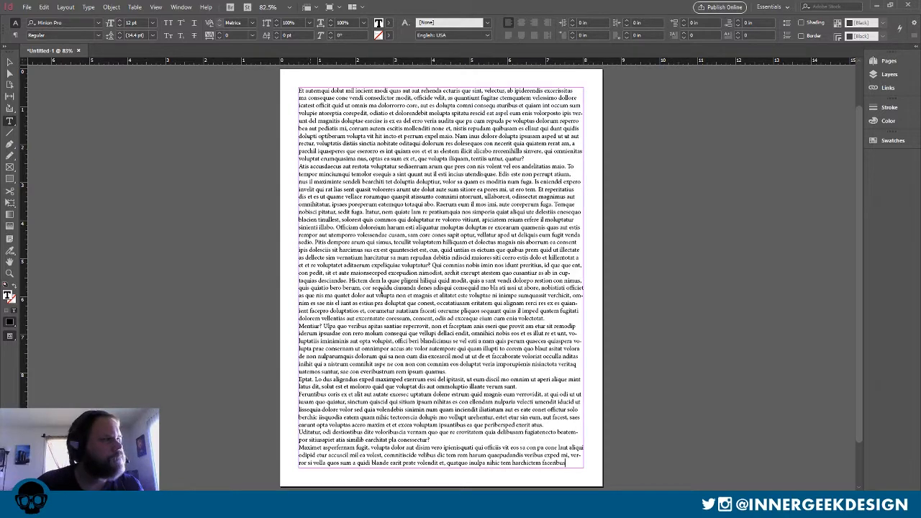
# - Insert blank lines after the paragraphs ending "quatur?", "volectotat." and "quamus.", and split the second paragraph after "ab in cup"
pyautogui.click(527, 159)
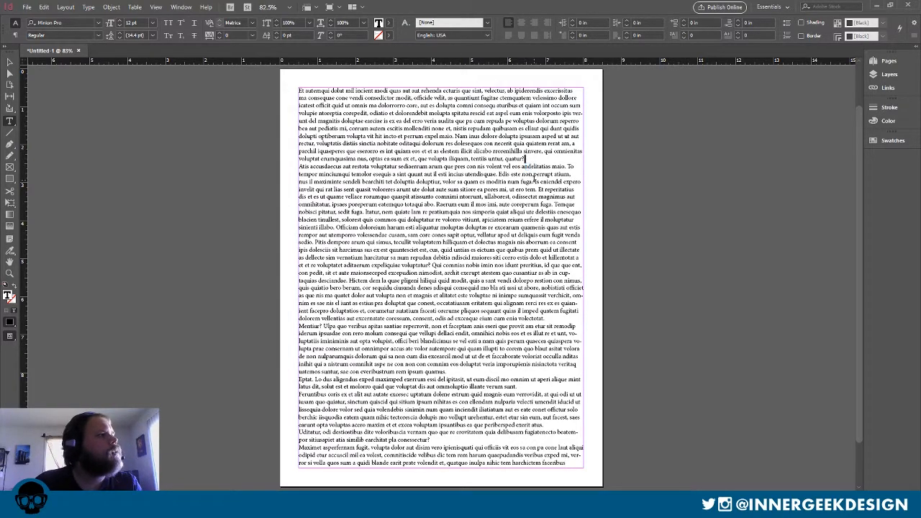
pyautogui.press('Return')
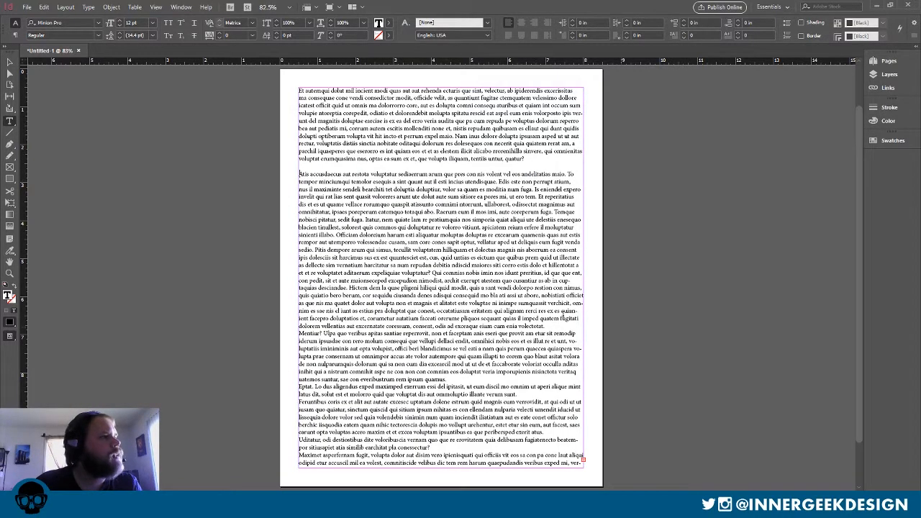
pyautogui.click(574, 280)
pyautogui.press('Return')
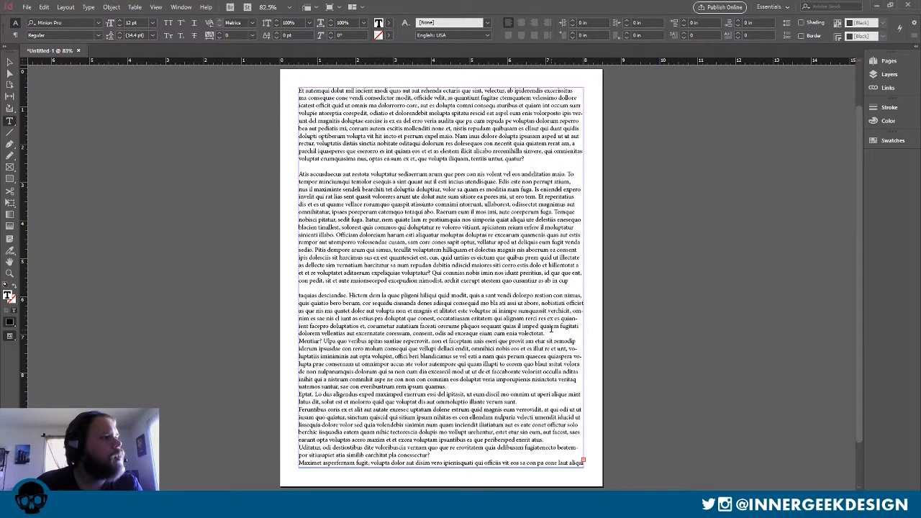
pyautogui.click(552, 333)
pyautogui.press('Return')
pyautogui.click(447, 393)
pyautogui.press('Return')
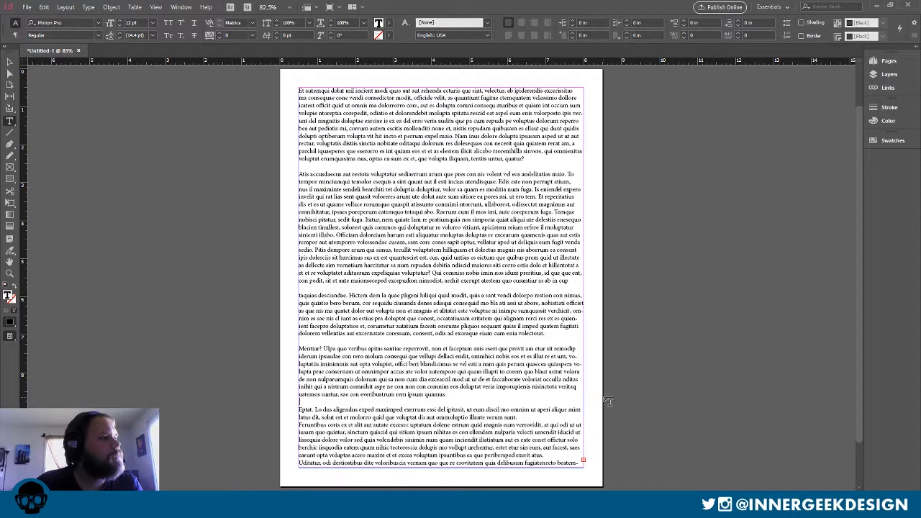
pyautogui.press('Escape')
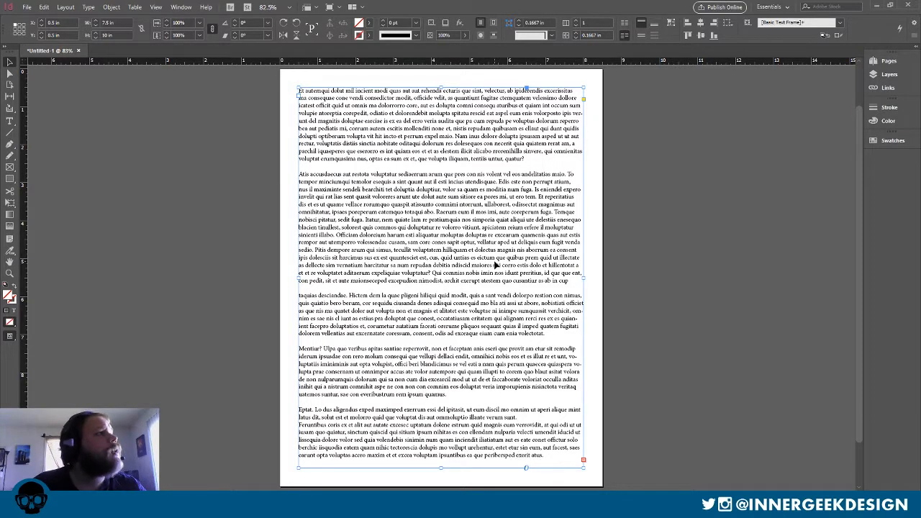
# - Filter the fonts to Sans Serif, apply Futura PT to the whole text frame and set its size to 14 pt
pyautogui.press('t')
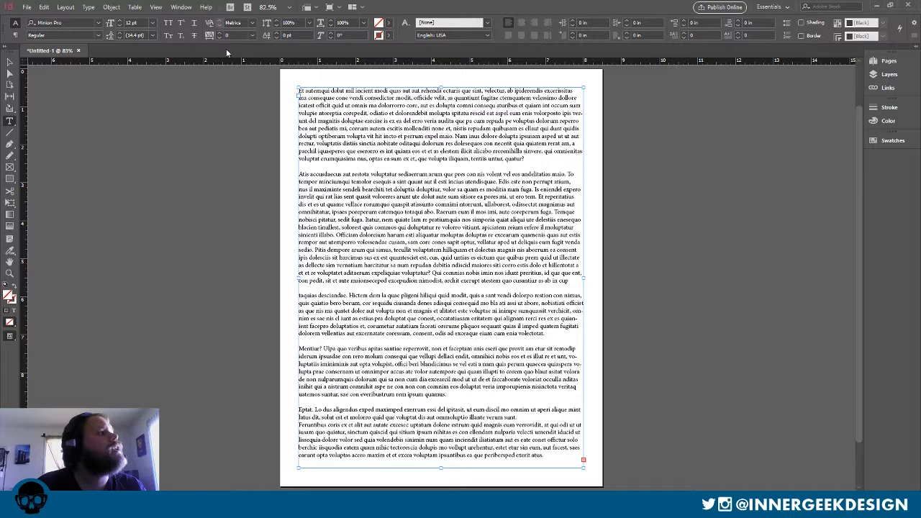
pyautogui.click(98, 24)
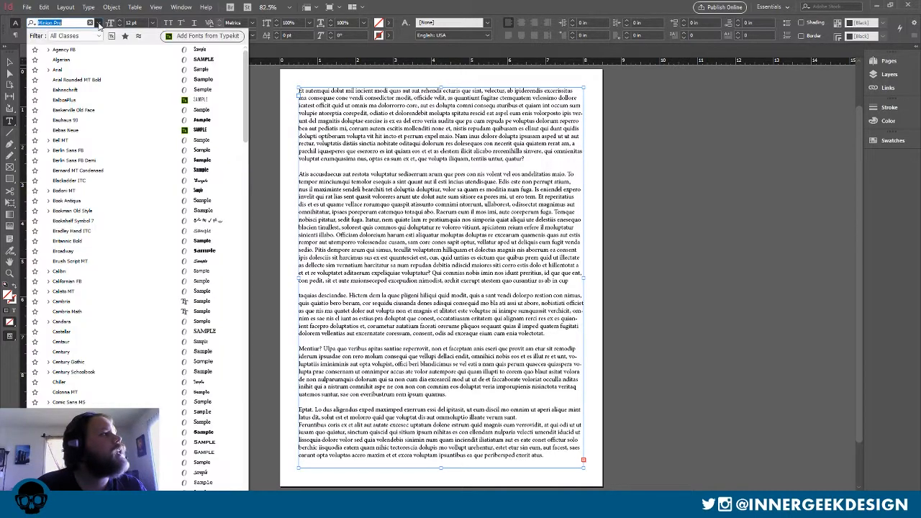
pyautogui.scroll(-5, 149, 133)
pyautogui.scroll(-8, 150, 138)
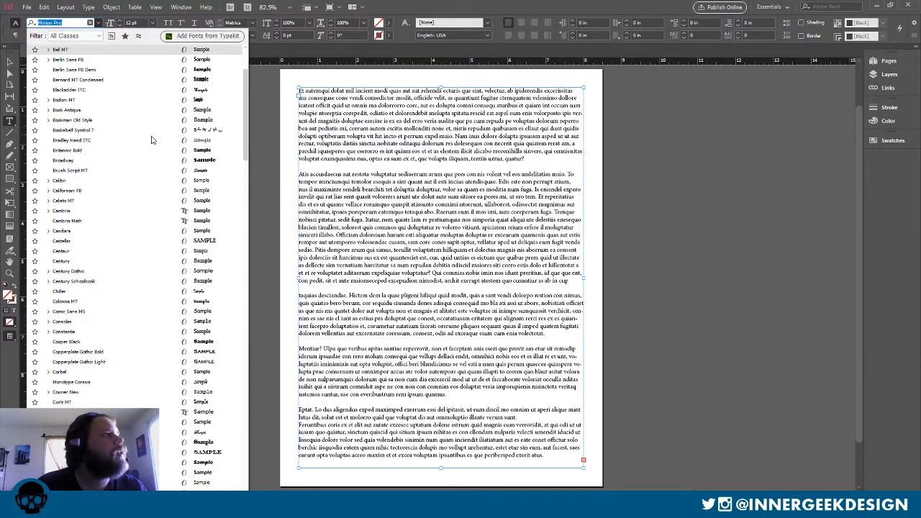
pyautogui.scroll(9, 119, 74)
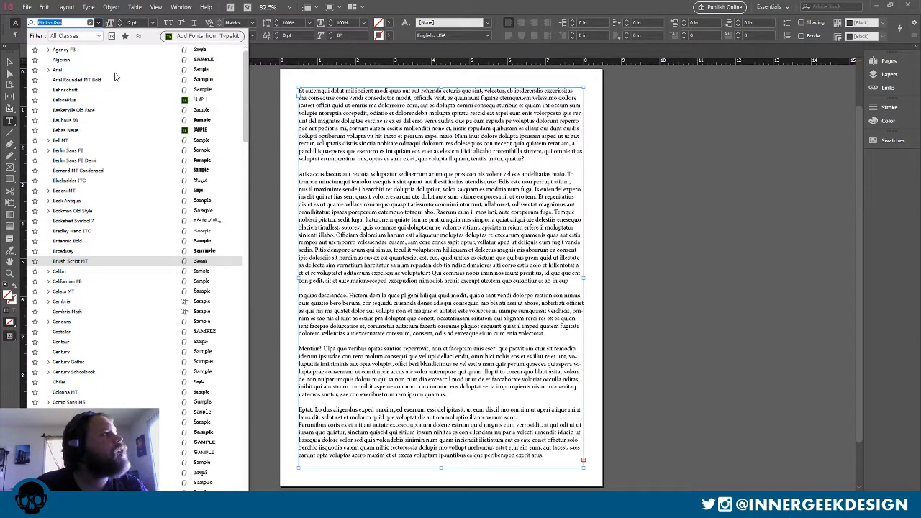
pyautogui.click(97, 38)
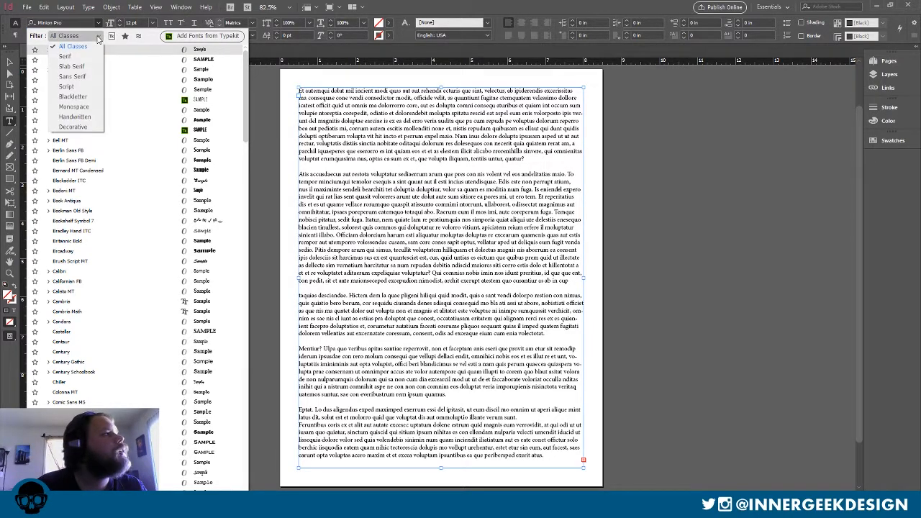
pyautogui.click(88, 76)
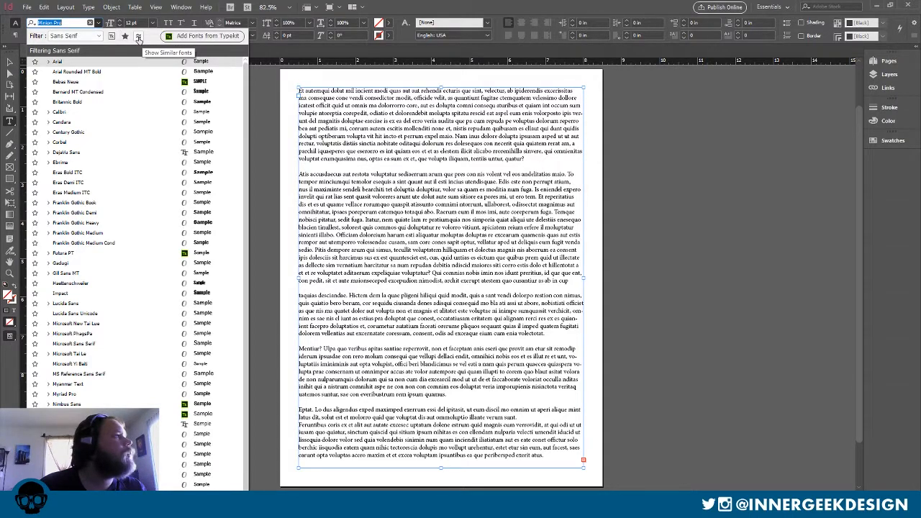
pyautogui.click(76, 258)
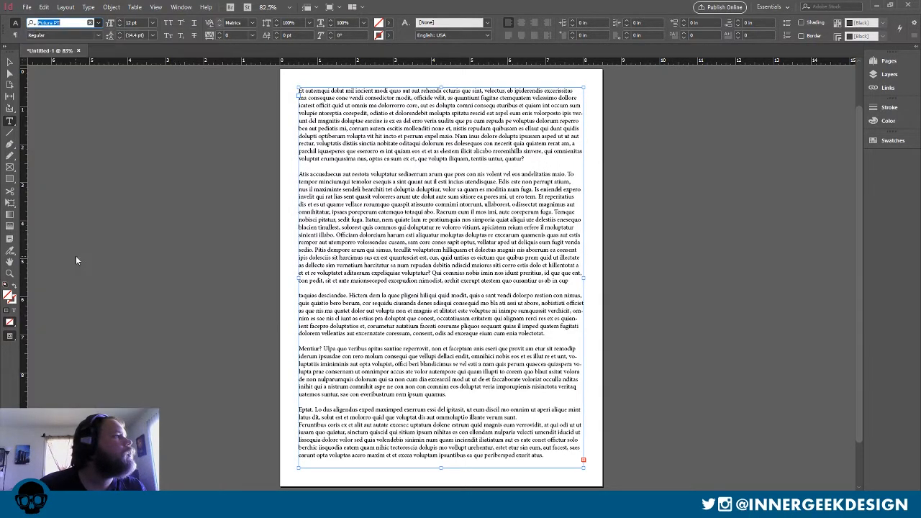
pyautogui.click(153, 23)
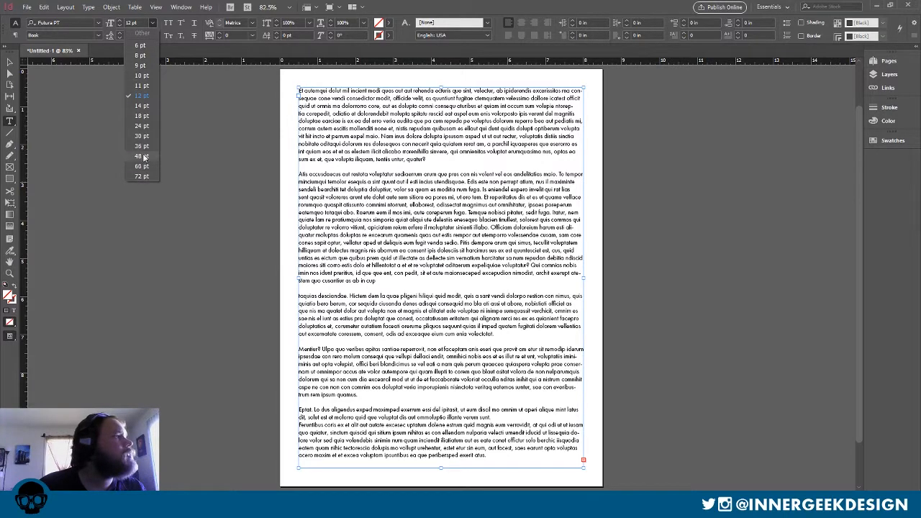
pyautogui.click(143, 106)
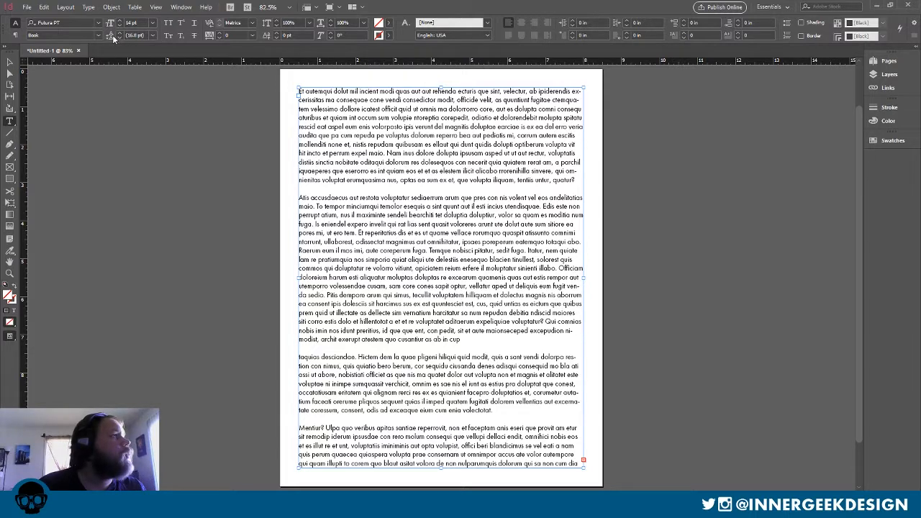
# - Try leading values of 14 pt and 24 pt on the text frame
pyautogui.click(151, 36)
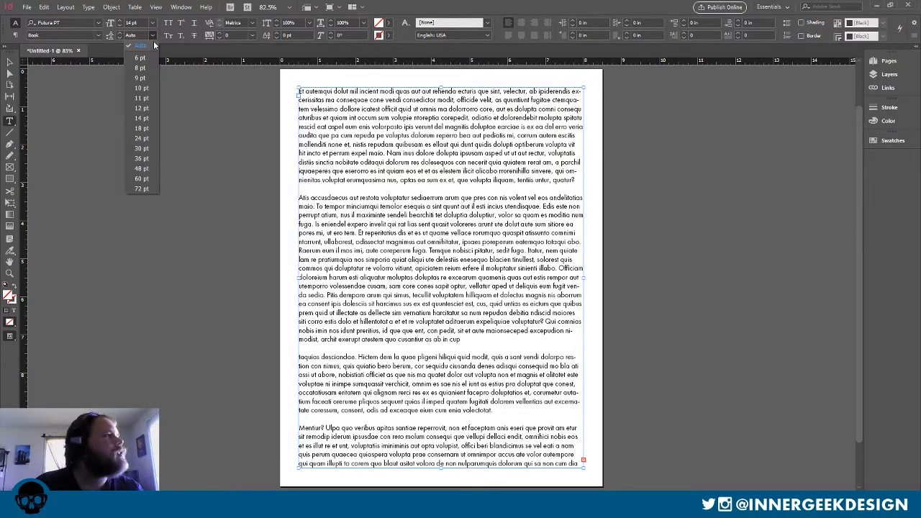
pyautogui.click(142, 118)
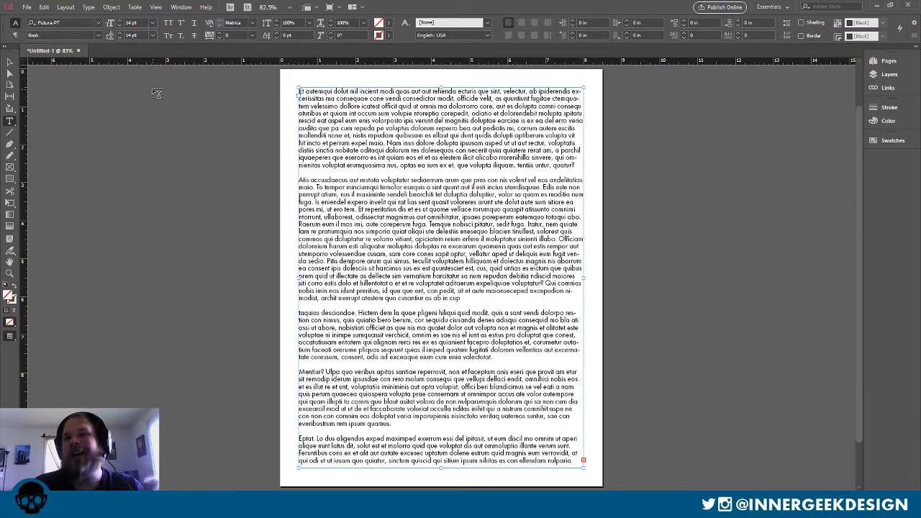
pyautogui.click(152, 36)
pyautogui.click(141, 138)
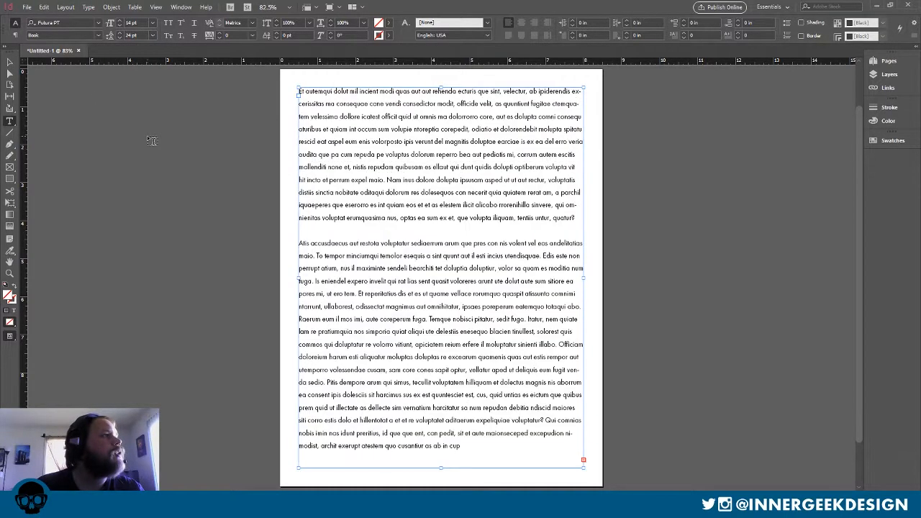
# - Set the text frame's leading to 18 pt and its tracking to 25
pyautogui.click(153, 36)
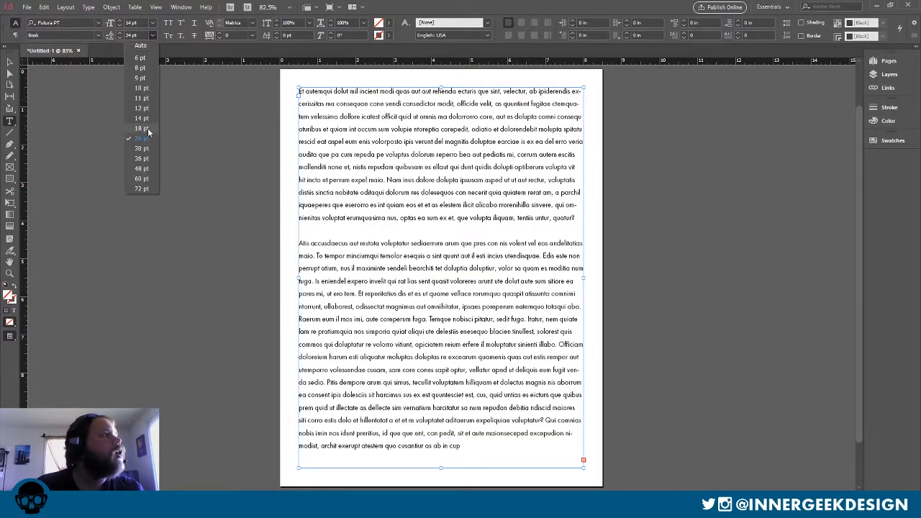
pyautogui.click(147, 128)
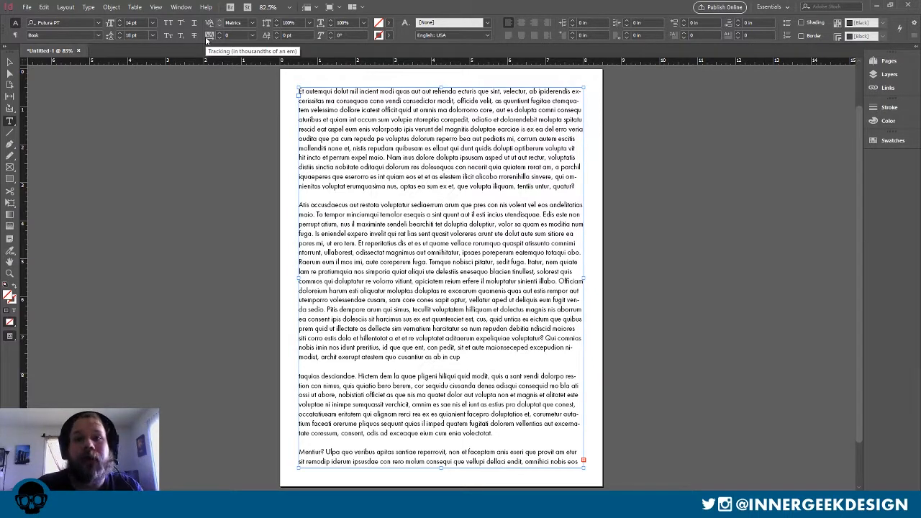
pyautogui.click(252, 34)
pyautogui.click(244, 148)
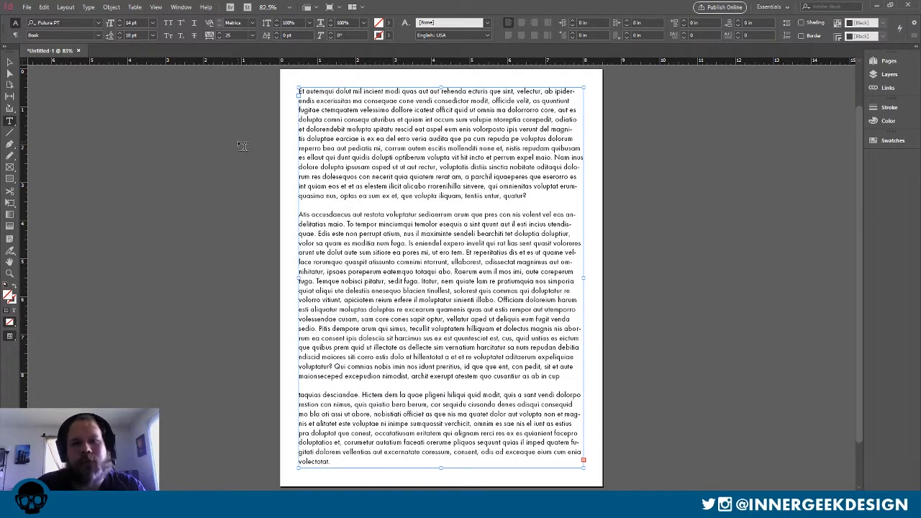
# - Select the word "dolesequos" in the first paragraph
pyautogui.doubleClick(340, 176)
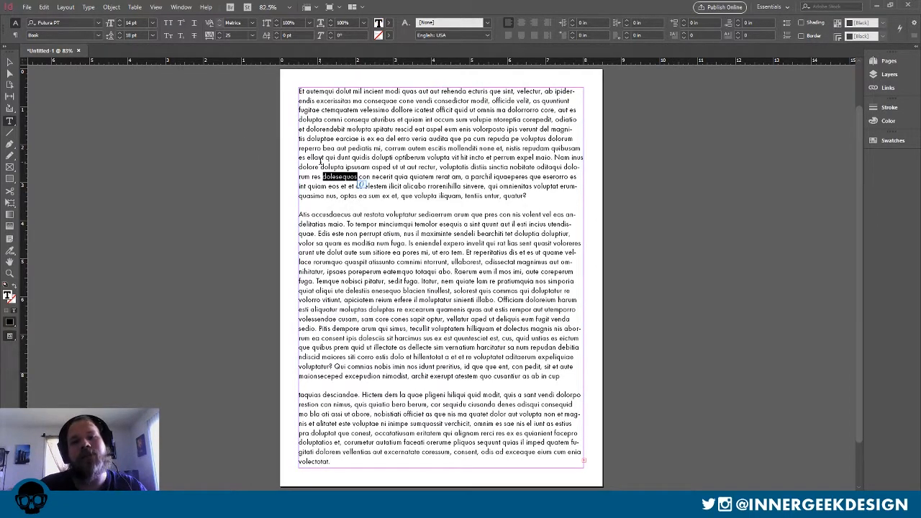